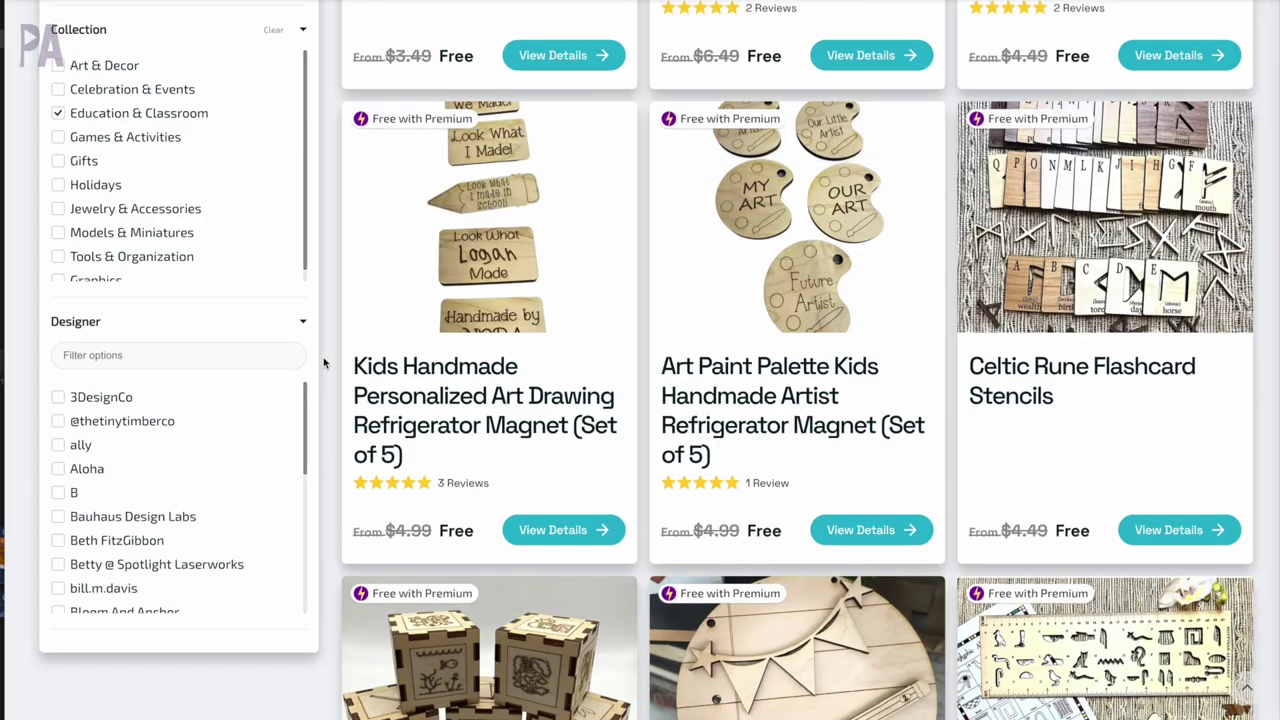
Step: Scroll through the Education & Classroom designs down to the frog dissection models
scroll(323, 360, "down", 3)
scroll(323, 360, "down", 3)
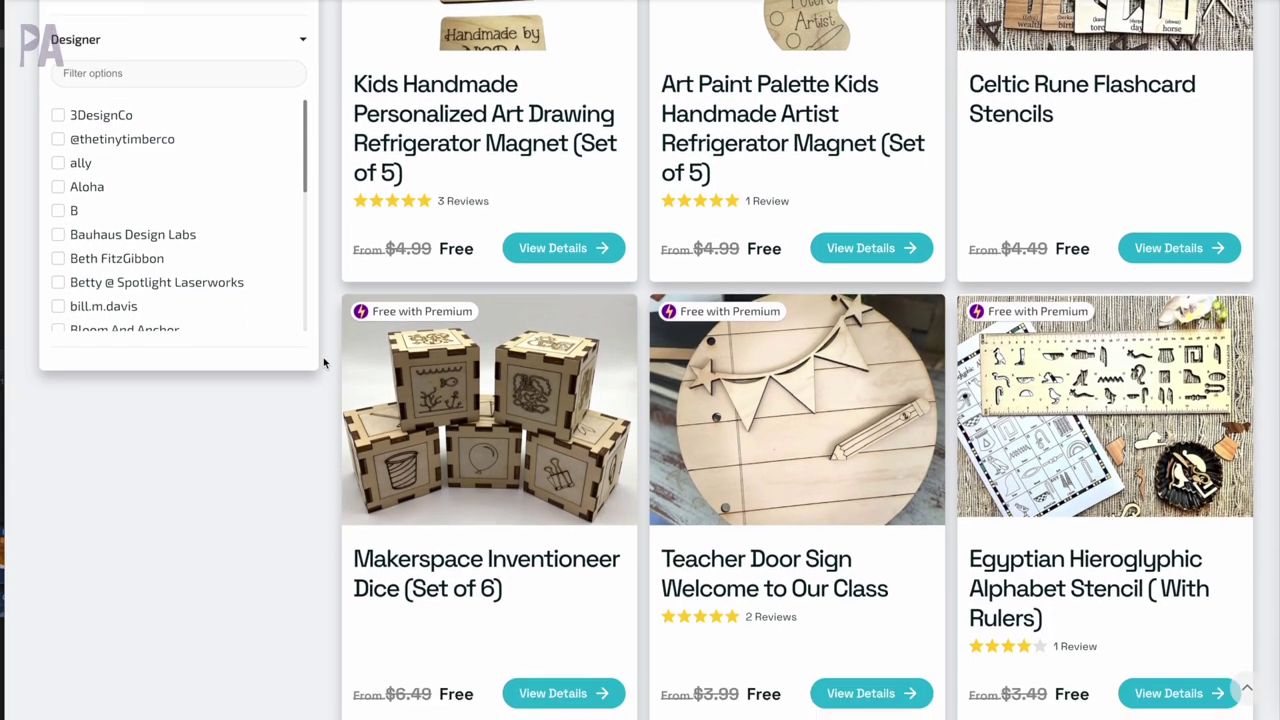
scroll(323, 363, "down", 4)
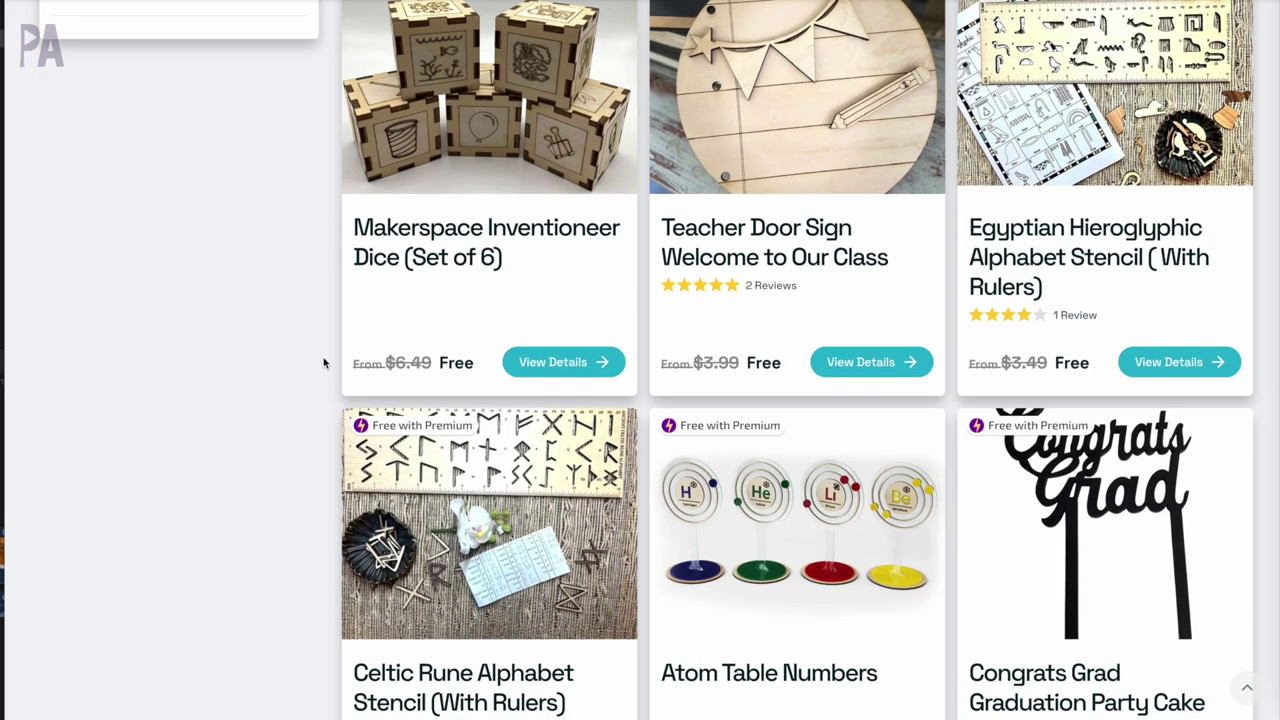
scroll(323, 363, "down", 5)
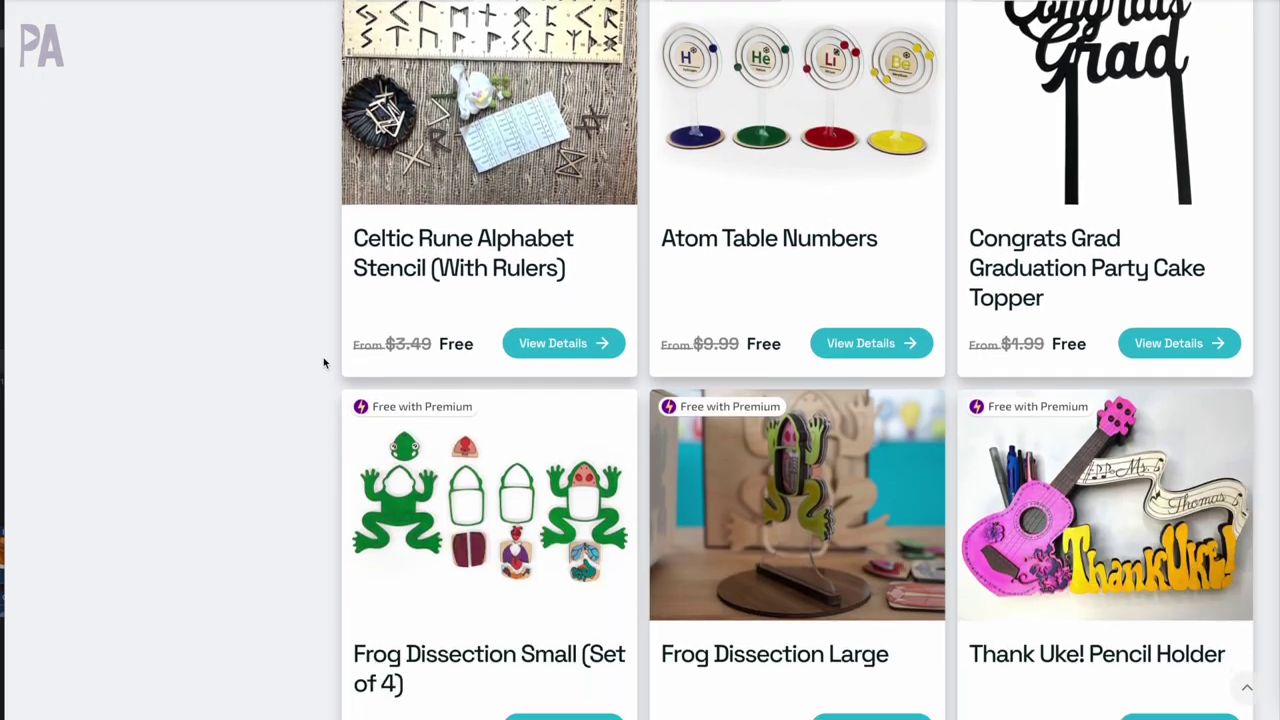
scroll(323, 363, "down", 1)
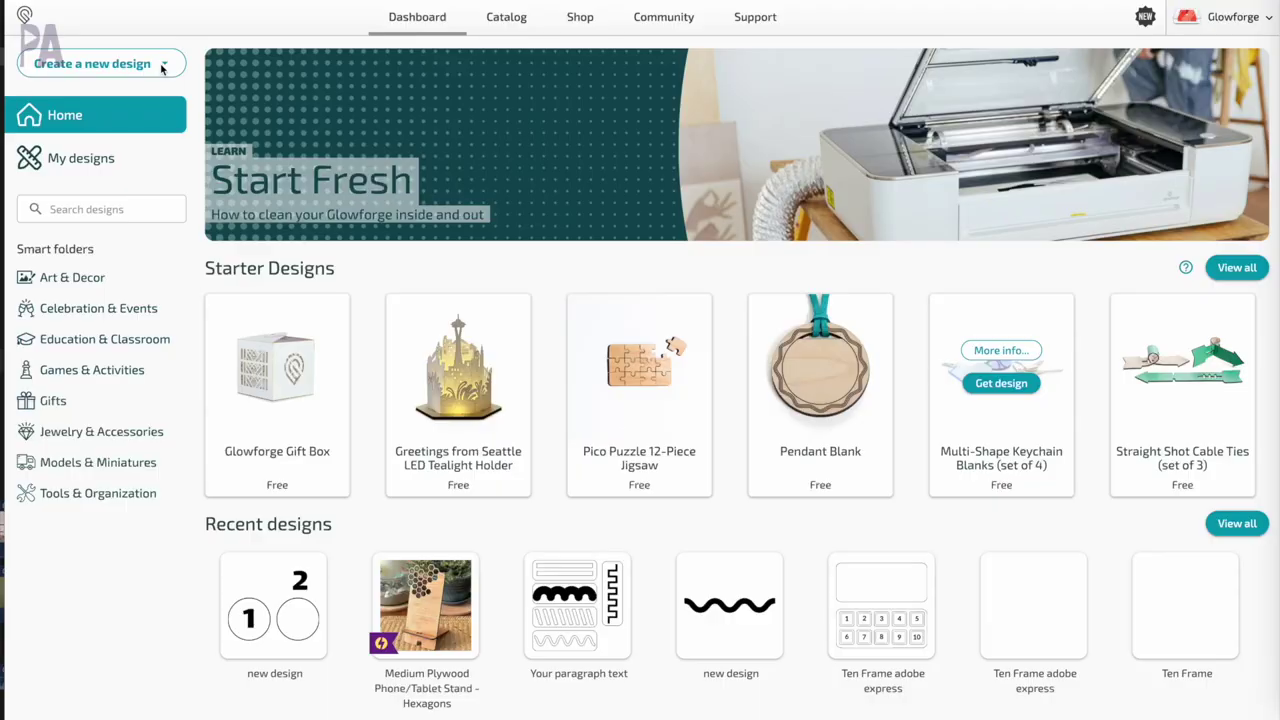
Step: Start a blank design and browse the summer-themed artwork in the import library
left_click(163, 64)
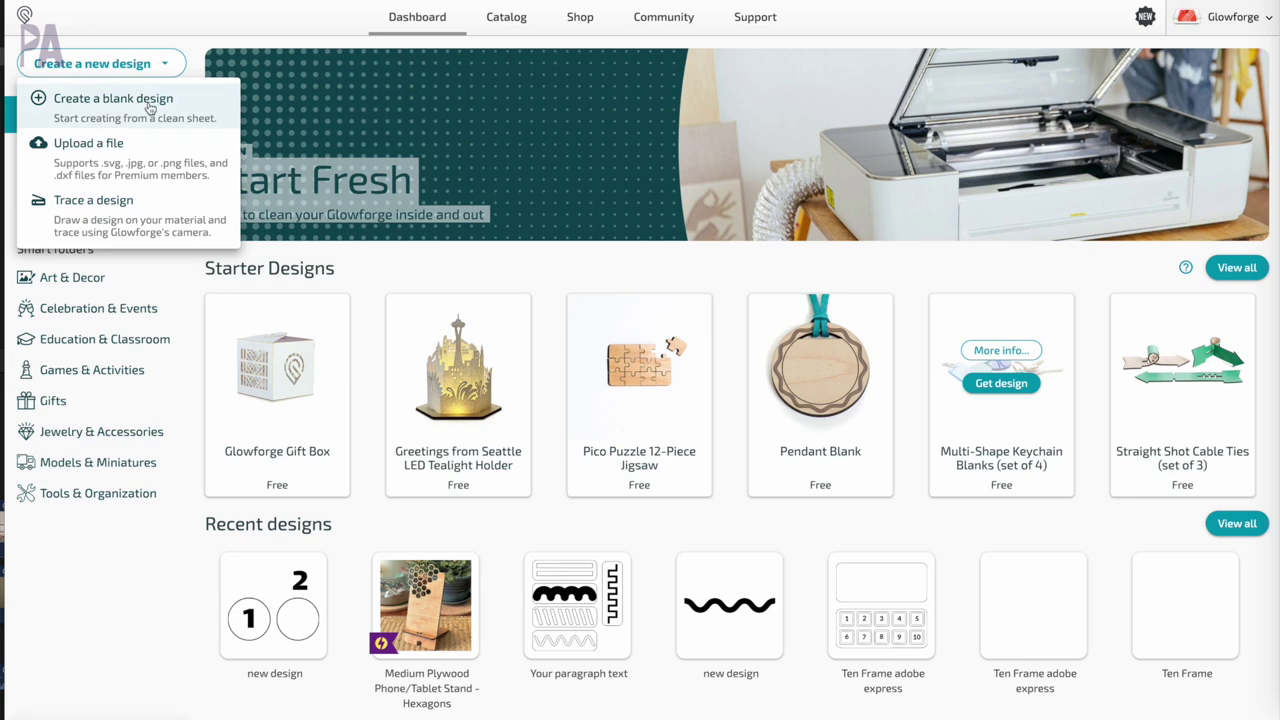
left_click(150, 108)
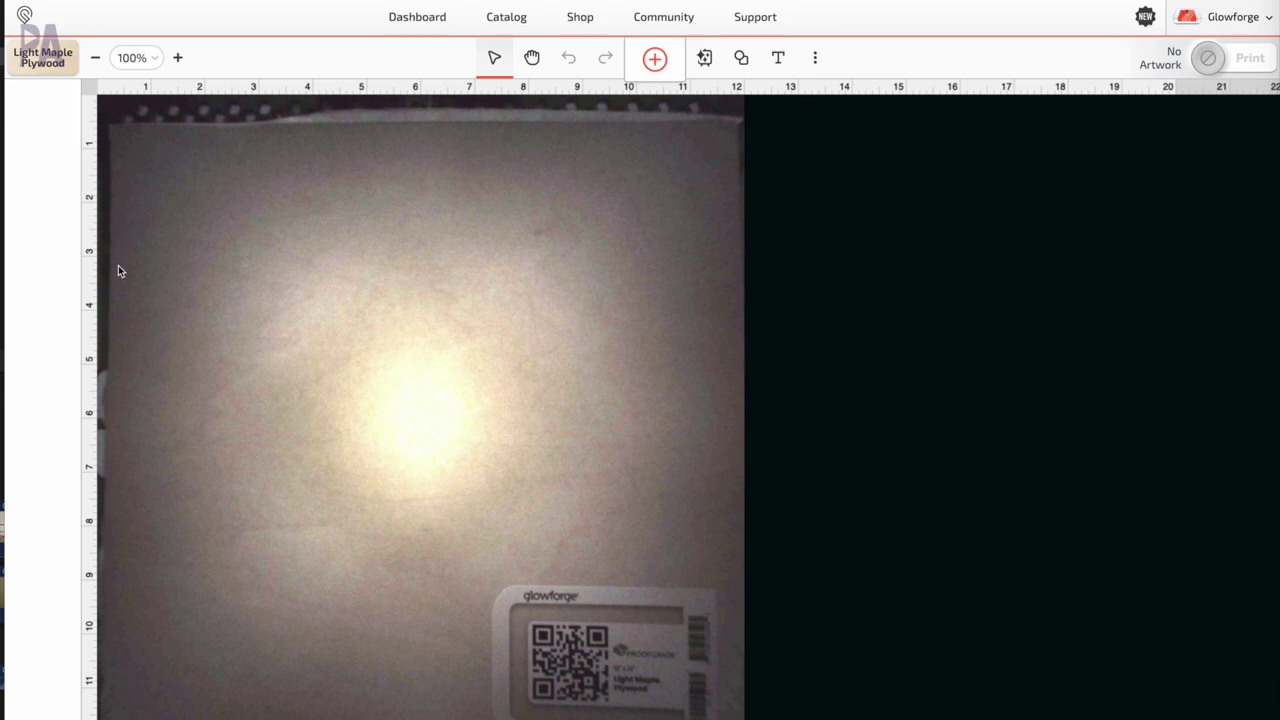
left_click(655, 60)
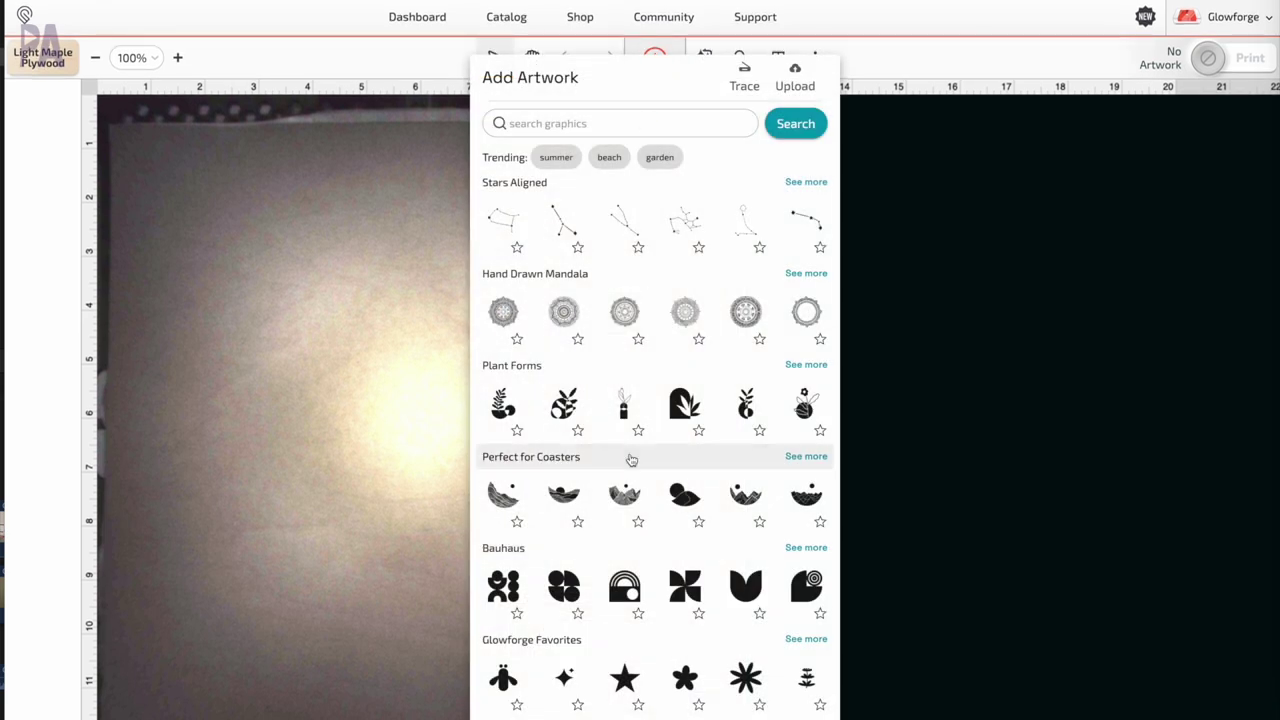
left_click(565, 157)
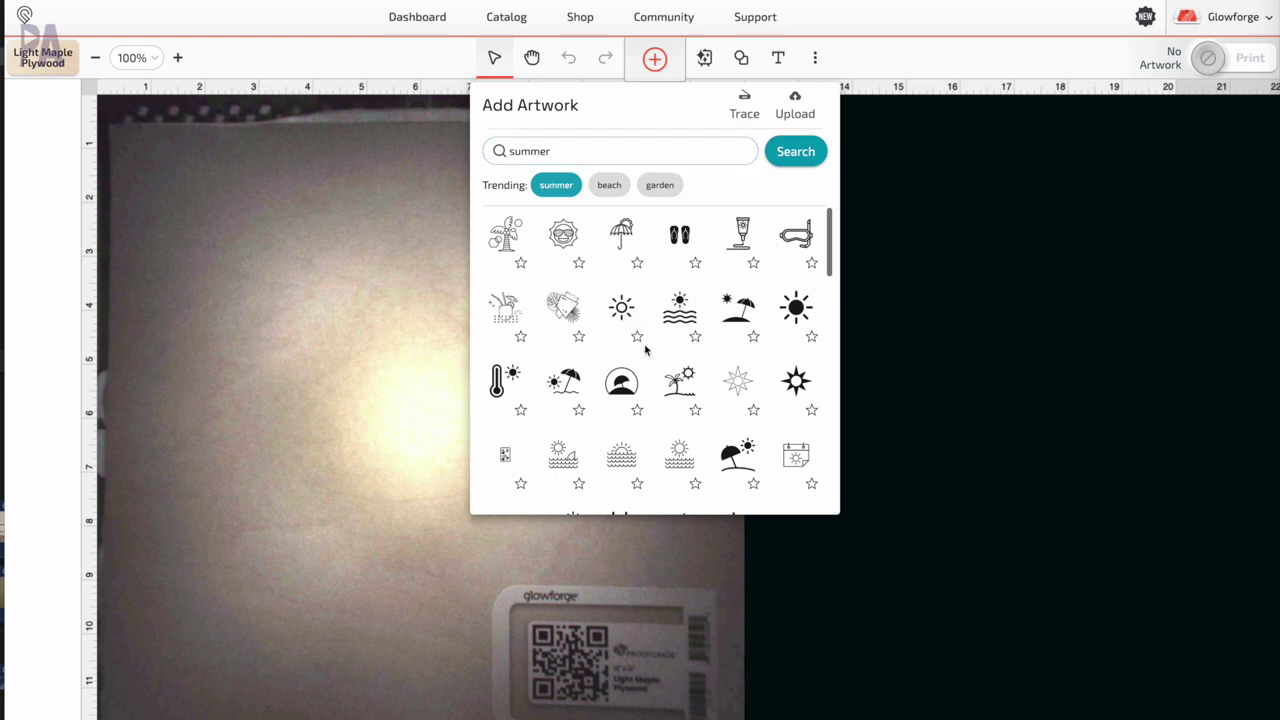
scroll(645, 348, "down", 10)
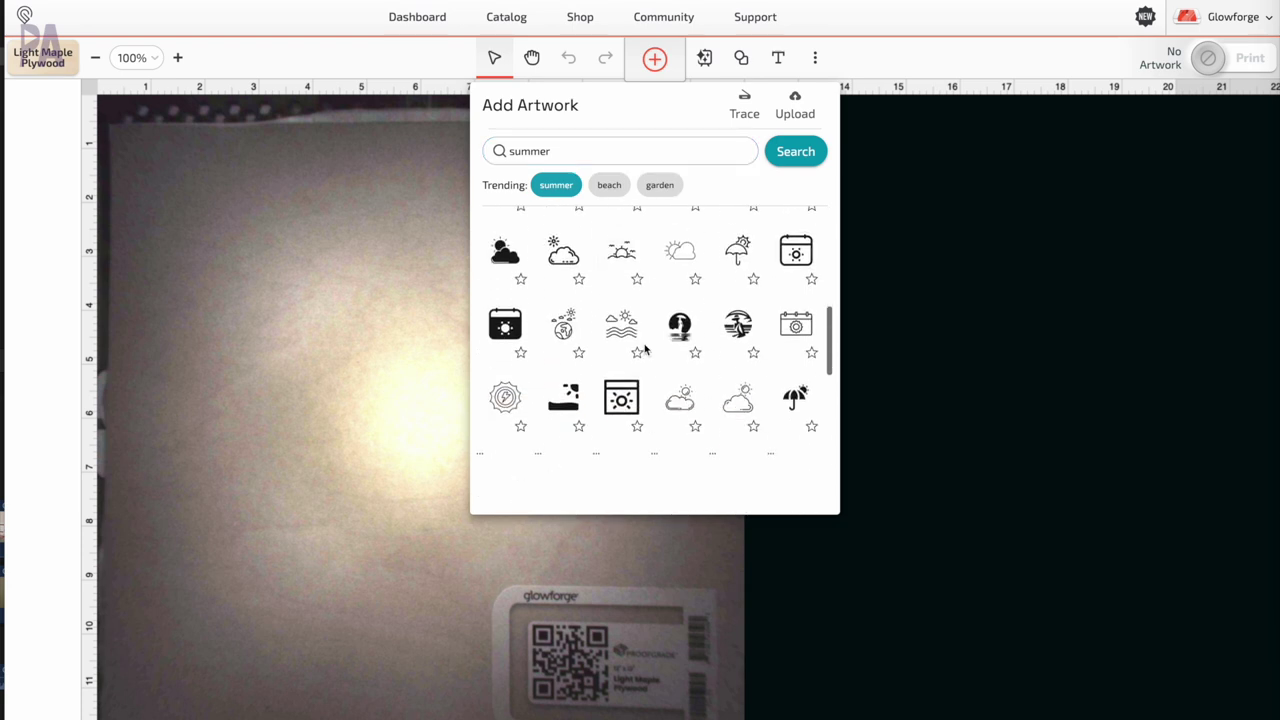
scroll(645, 348, "down", 2)
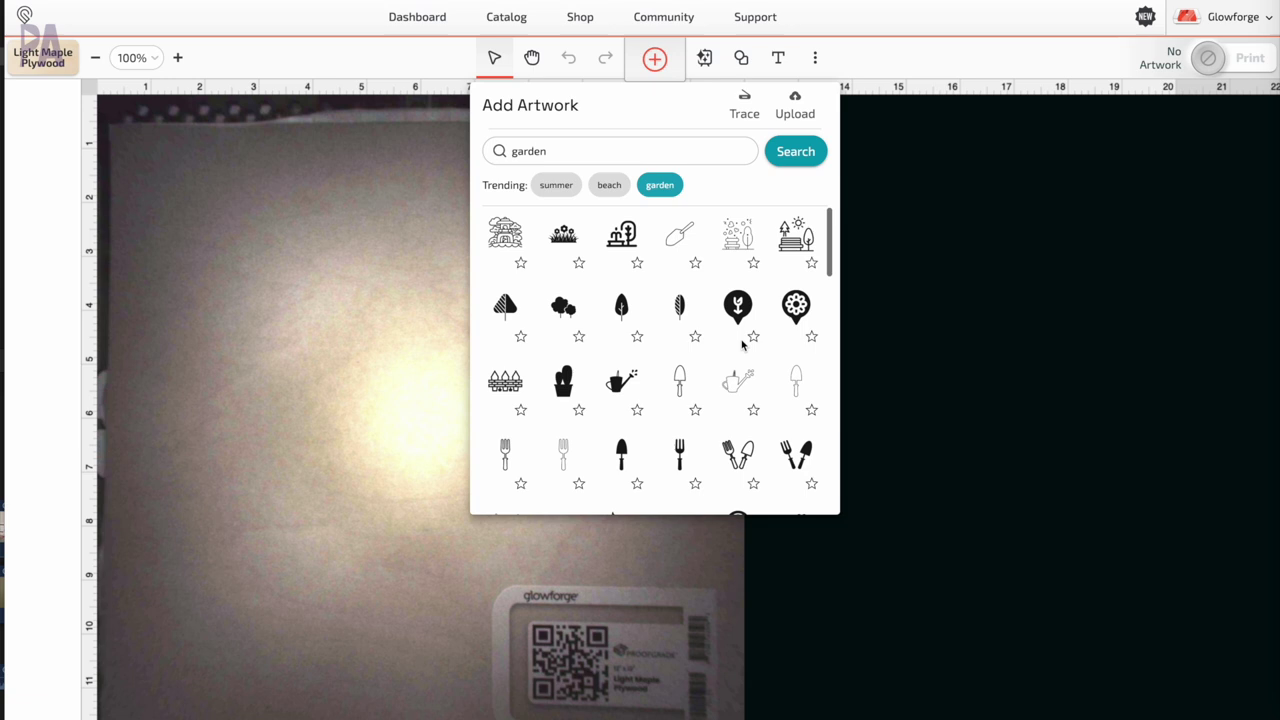
scroll(737, 334, "down", 5)
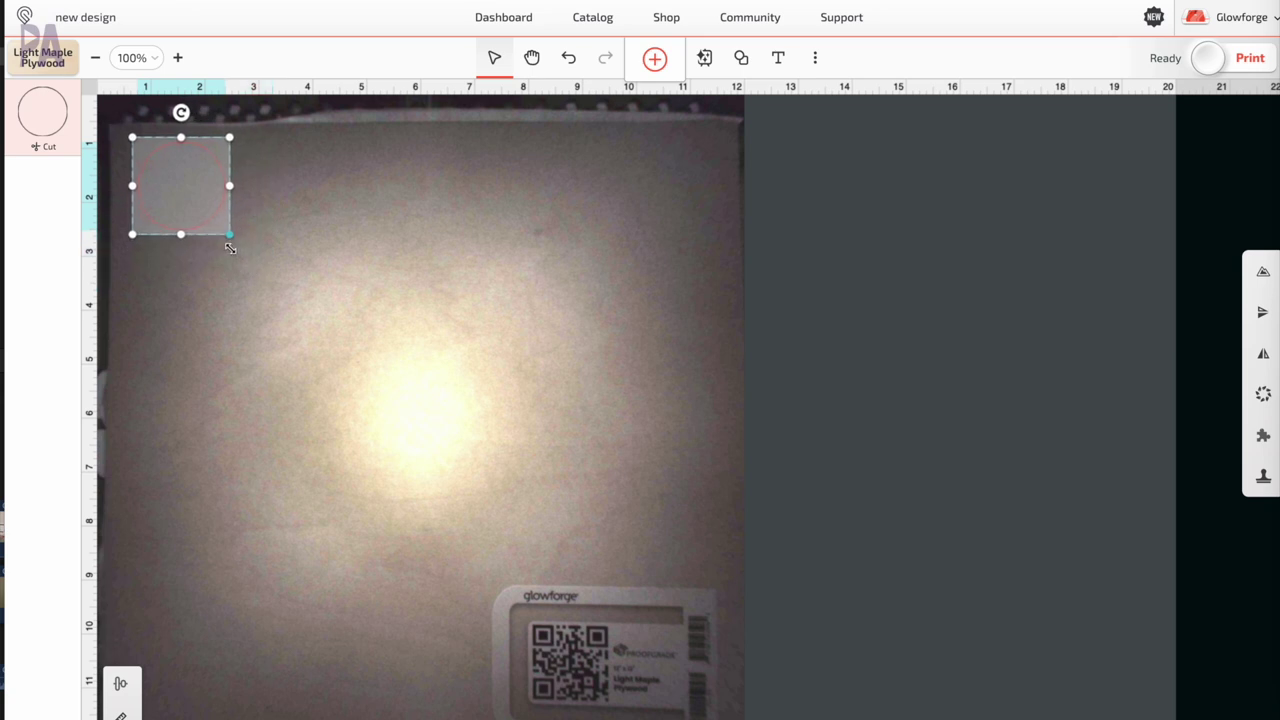
Step: Add a text '1' in Lalezar Regular, enlarged to 66 pt over the circle
left_click(779, 60)
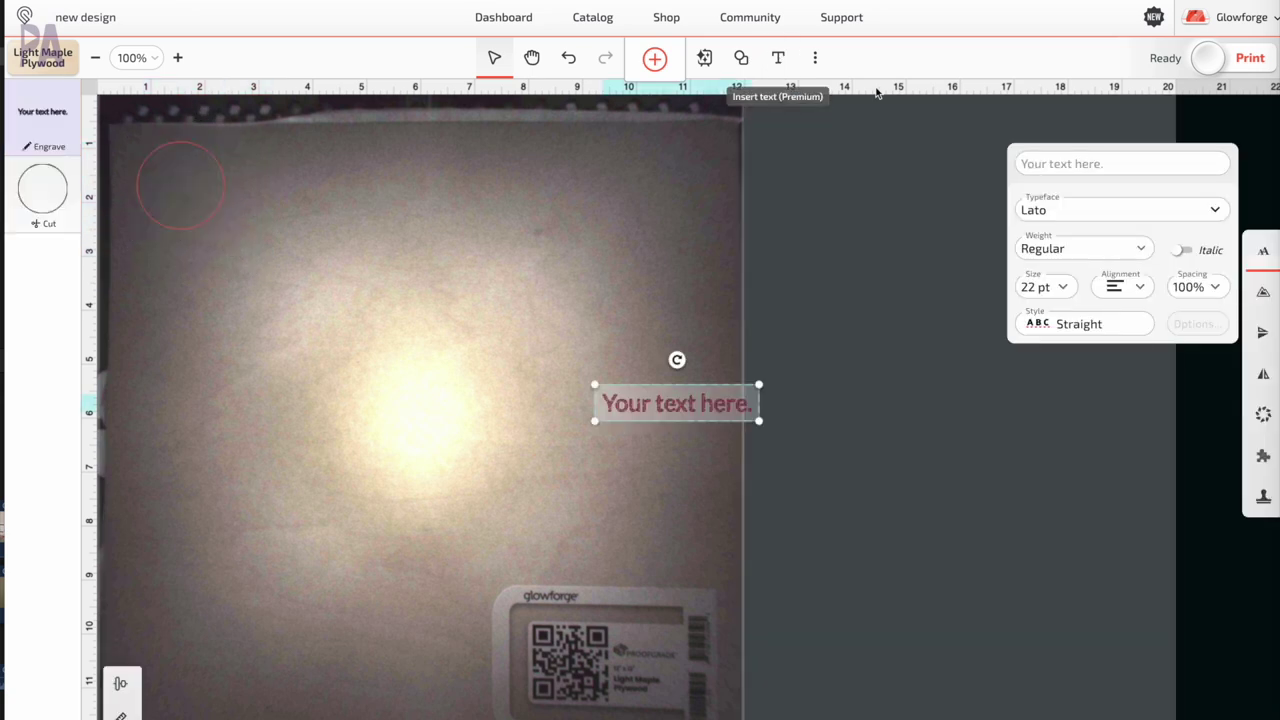
left_click(1053, 210)
scroll(983, 327, "up", 3)
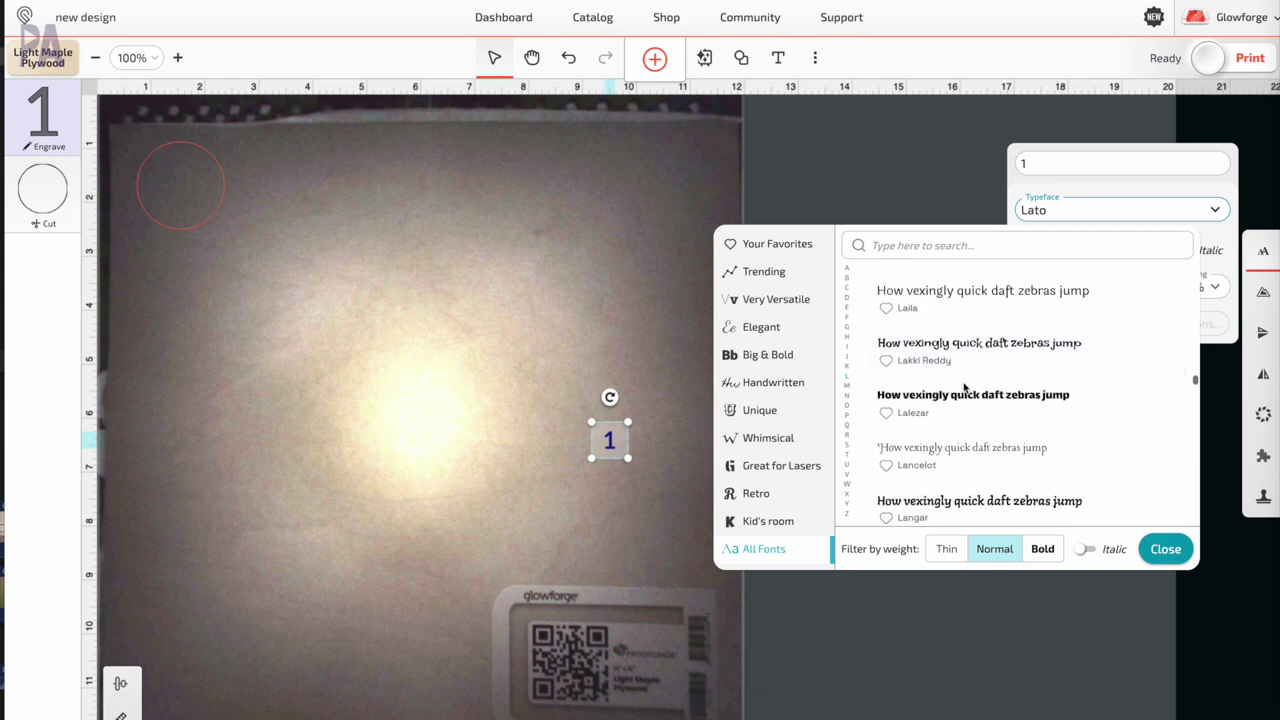
left_click(965, 397)
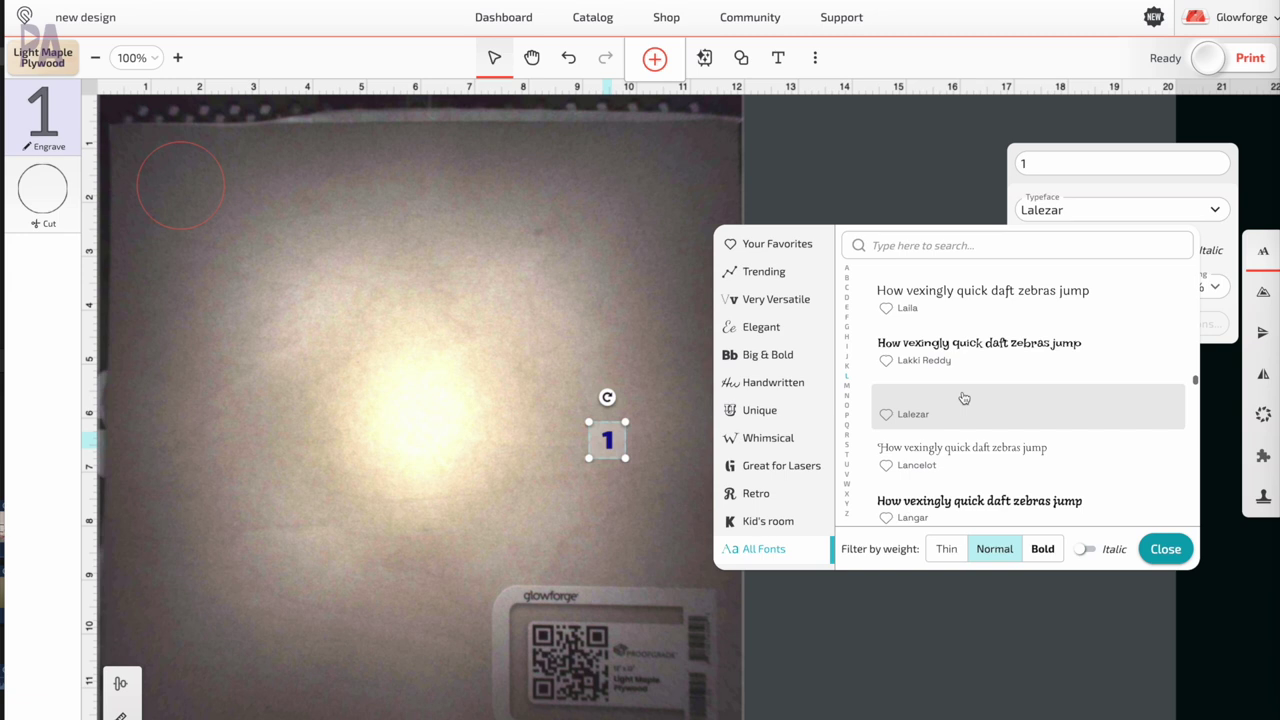
left_click(1153, 545)
left_click(1140, 249)
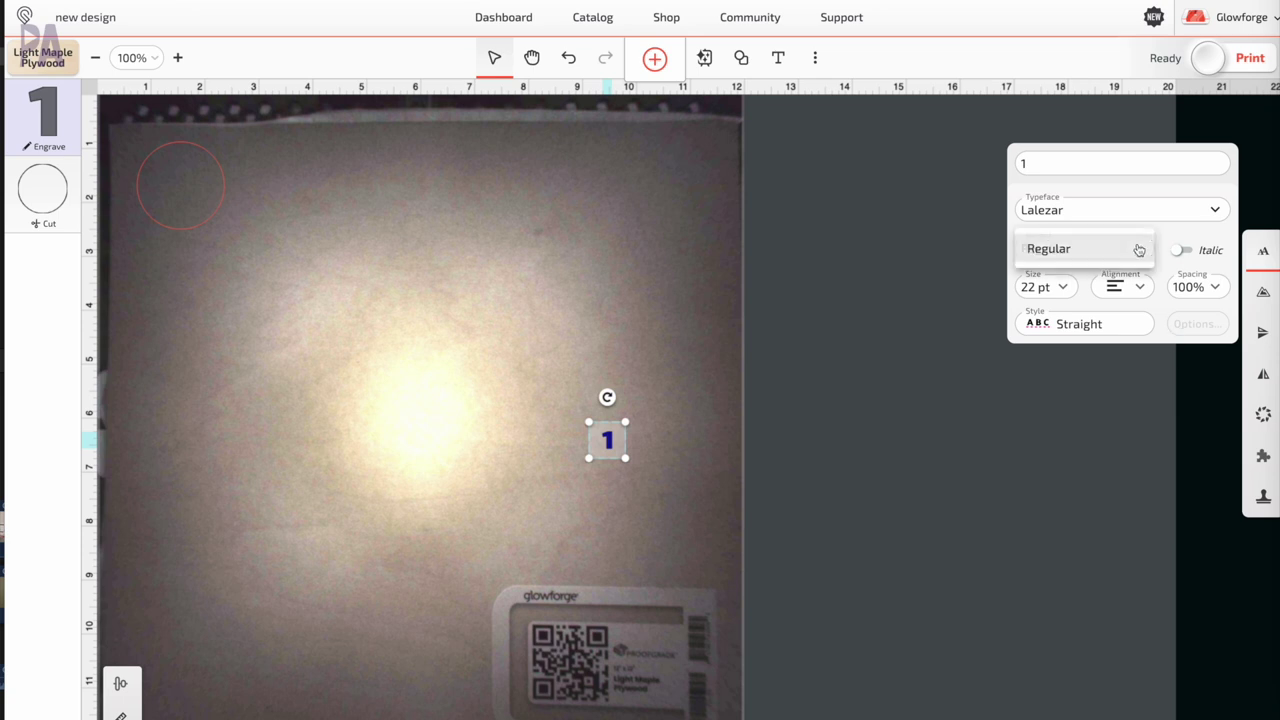
left_click(1138, 249)
left_click_drag(587, 421, 176, 175)
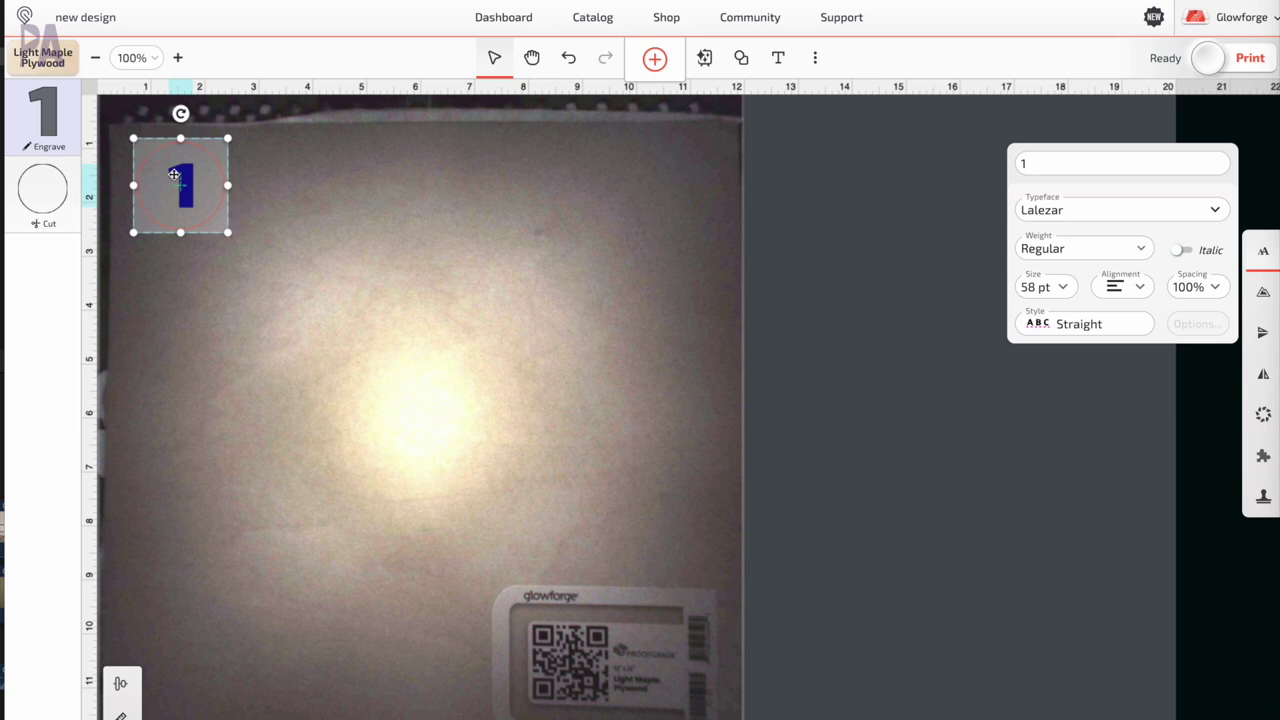
left_click_drag(224, 235, 235, 240)
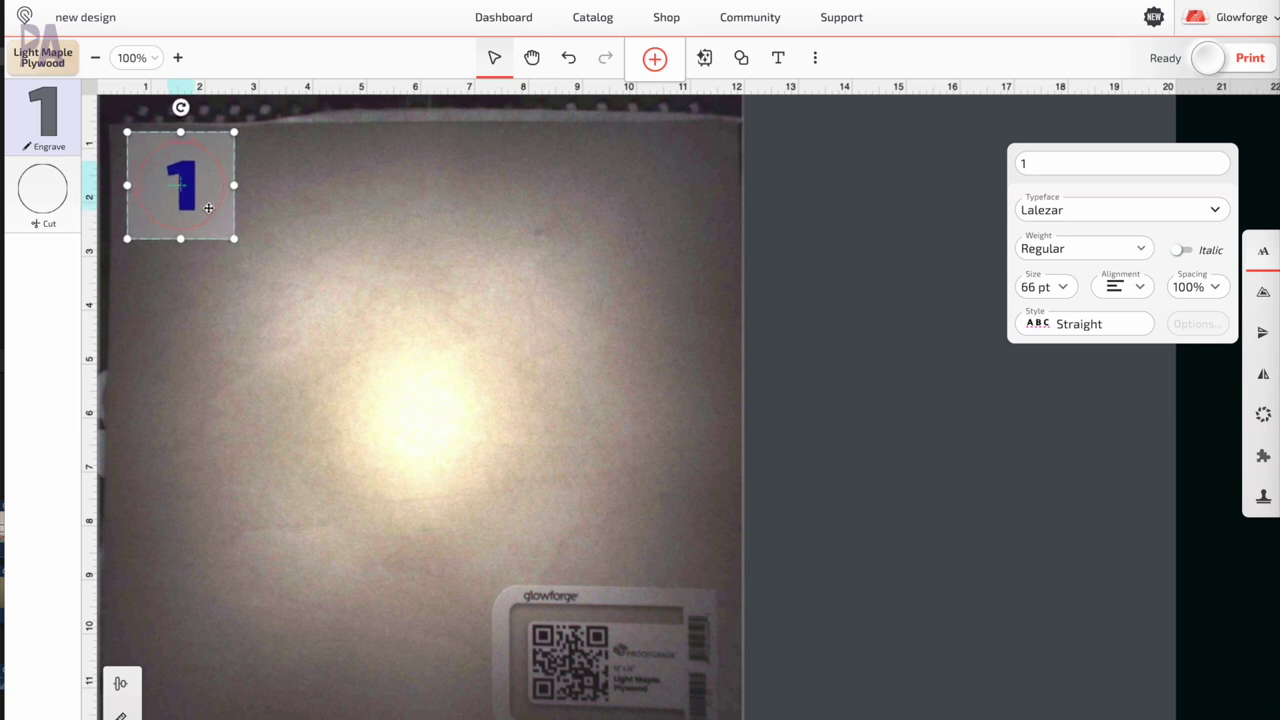
Step: Select the 1 with its circle and place a copy to the right
left_click(212, 360)
left_click(224, 177)
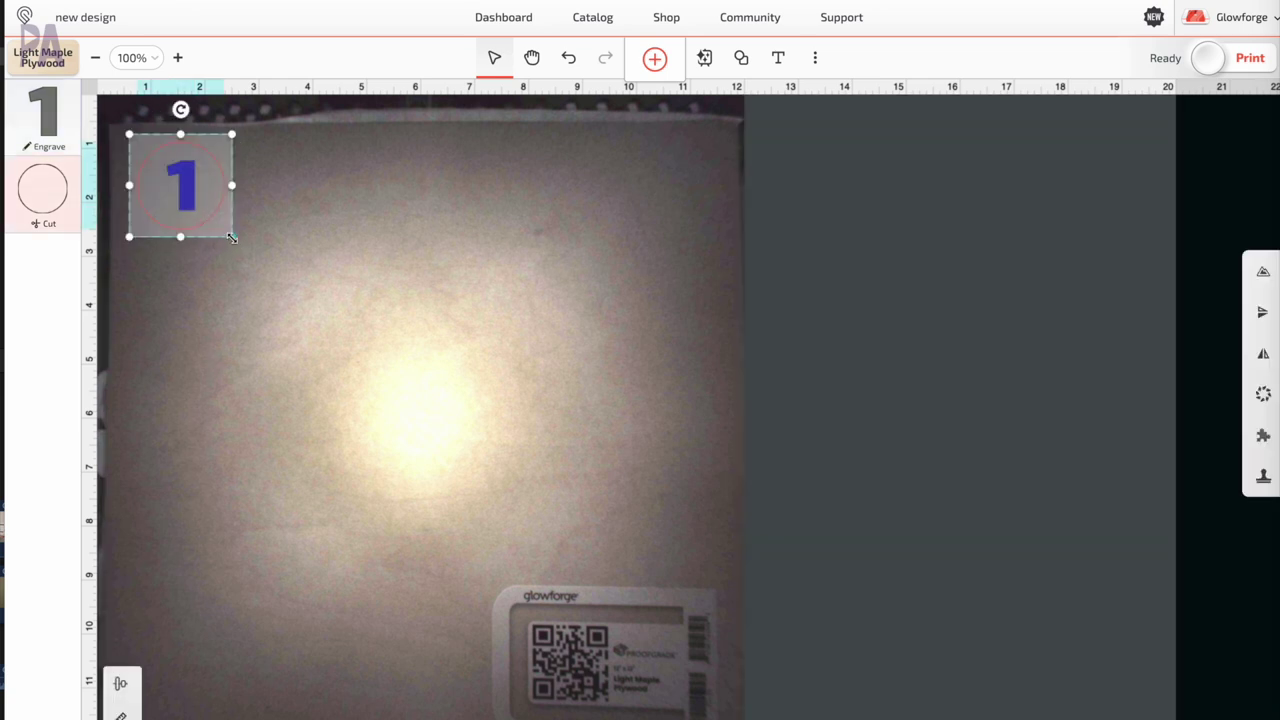
left_click(210, 187)
left_click(185, 185)
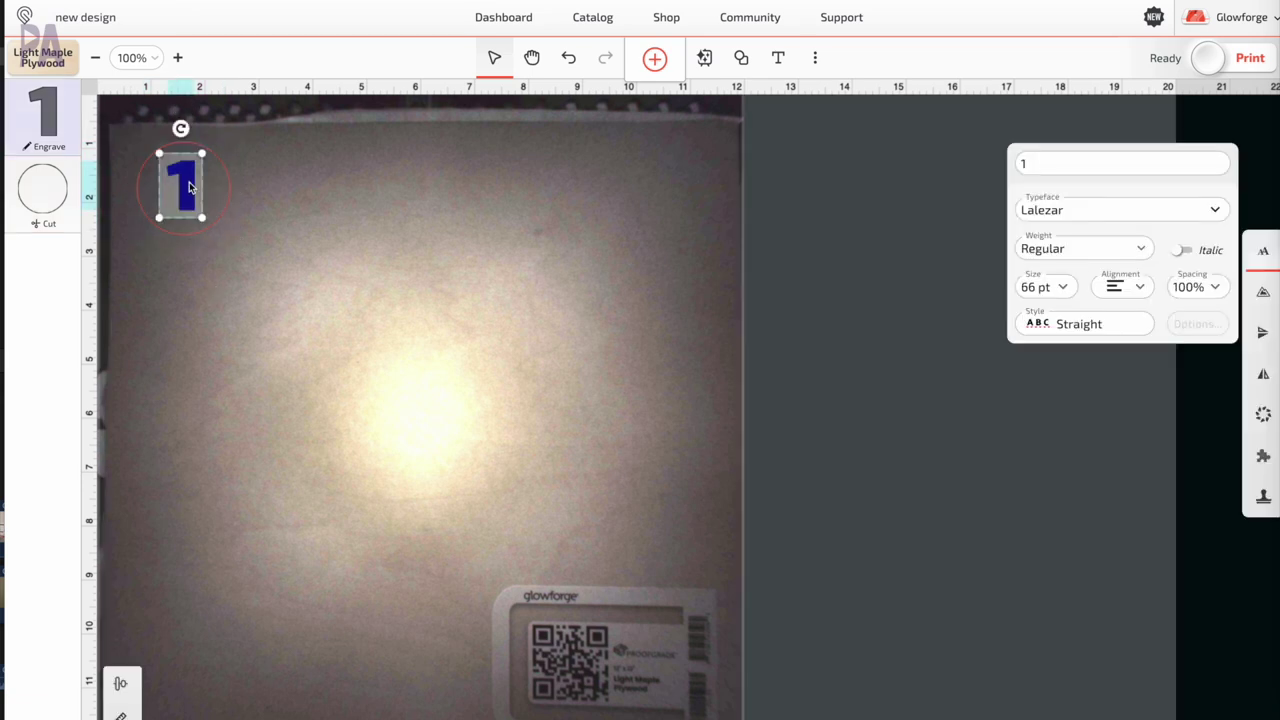
left_click(230, 196, "shift")
key("ctrl+c")
key("ctrl+v")
left_click_drag(230, 196, 305, 203)
Step: Change the copy's number to 2 and bring up the circles' cut settings
left_click(305, 203)
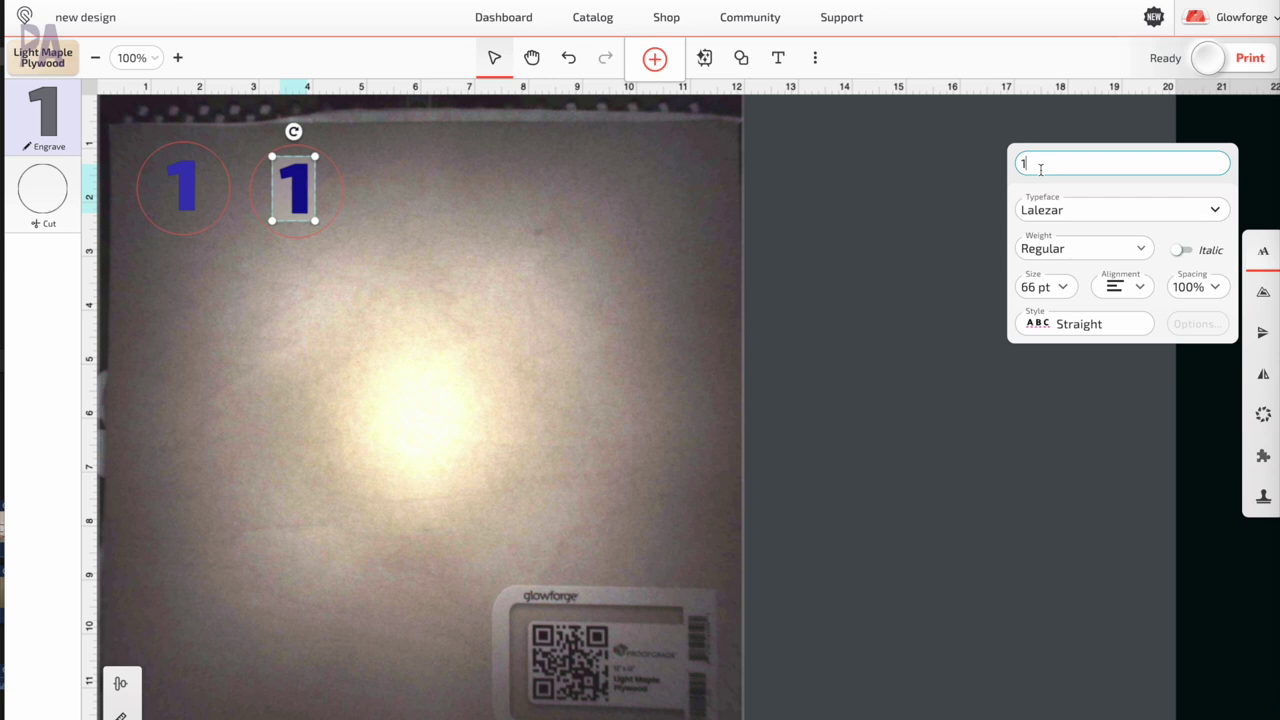
key("Return")
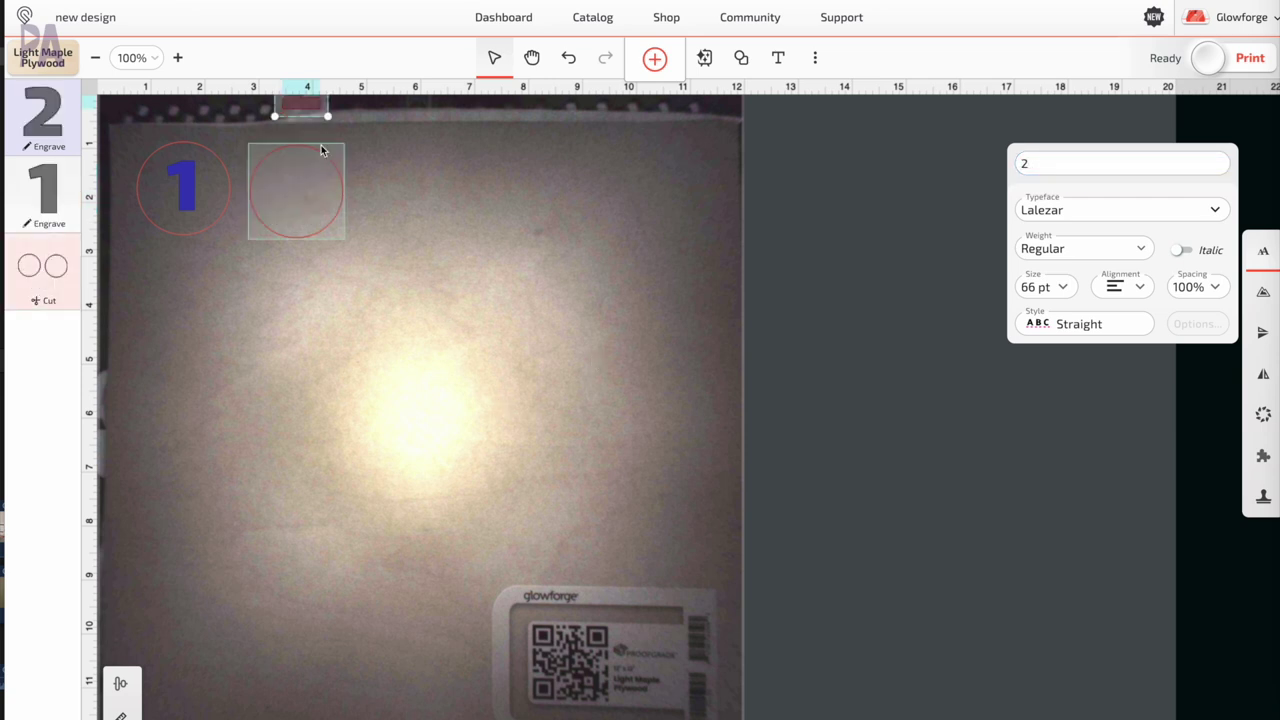
left_click(42, 115)
left_click(42, 266)
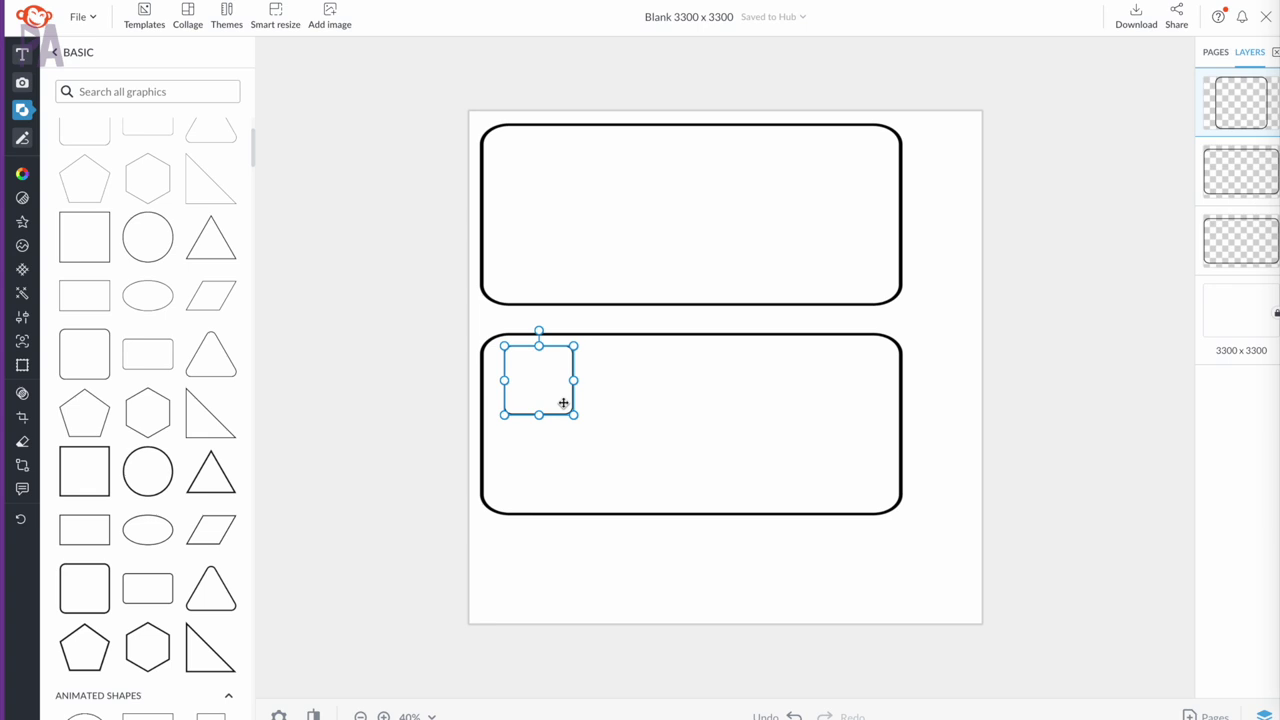
Step: Copy the small square below the first, then duplicate the pair as the next column right
left_click_drag(554, 399, 553, 427, "alt")
left_click(517, 383)
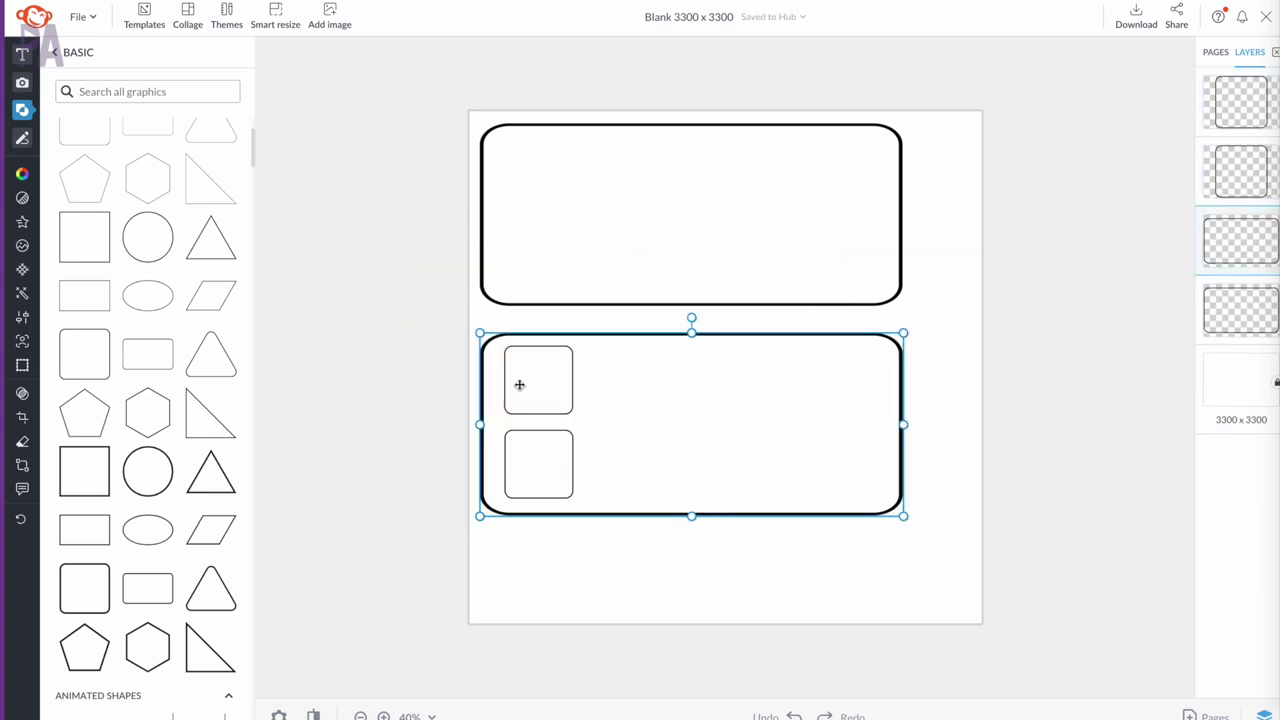
left_click(543, 400, "shift")
key("ctrl+d")
left_click_drag(554, 451, 862, 459, "alt")
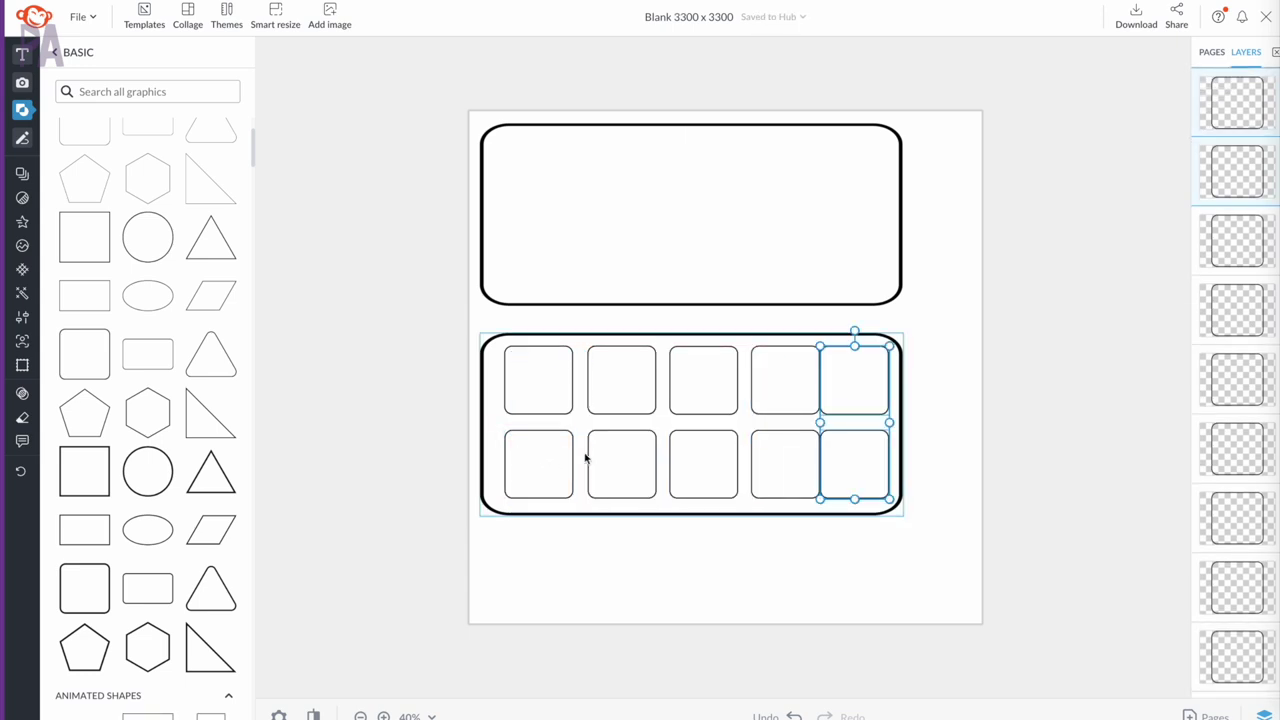
left_click(545, 455)
left_click(536, 409, "shift")
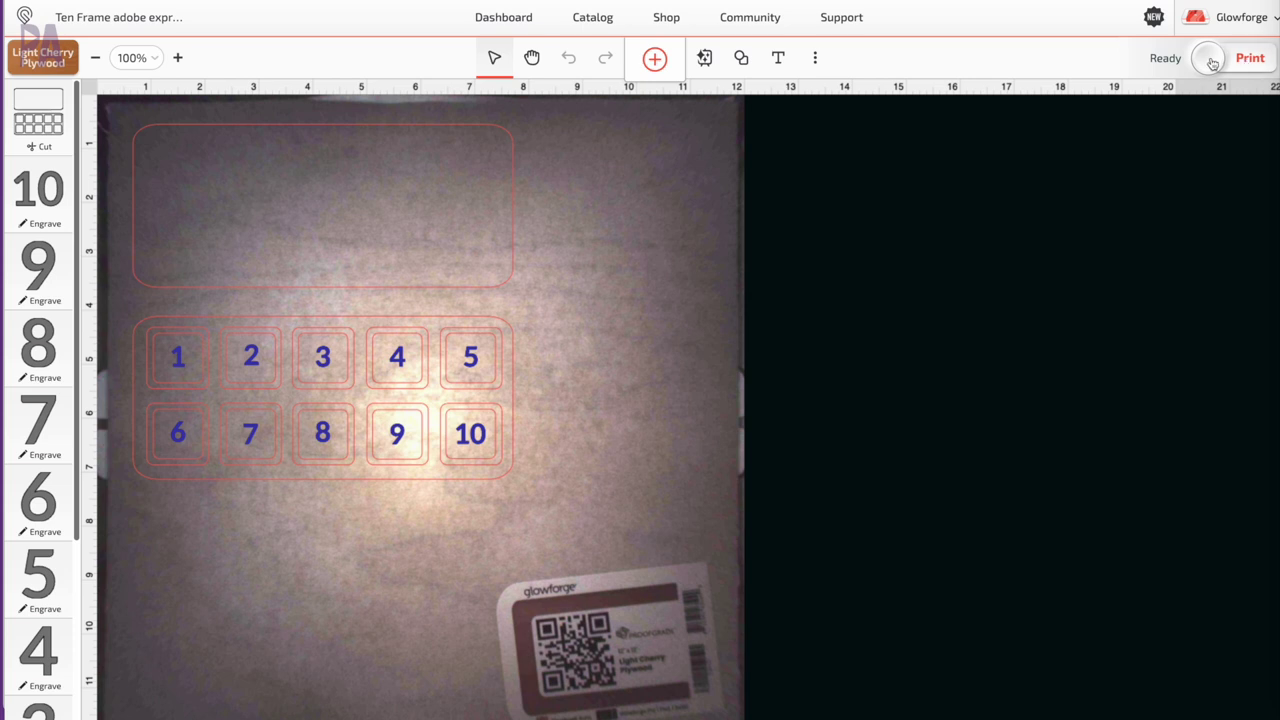
Step: Send the ten-frame board on Light Cherry Plywood to print
left_click(1212, 60)
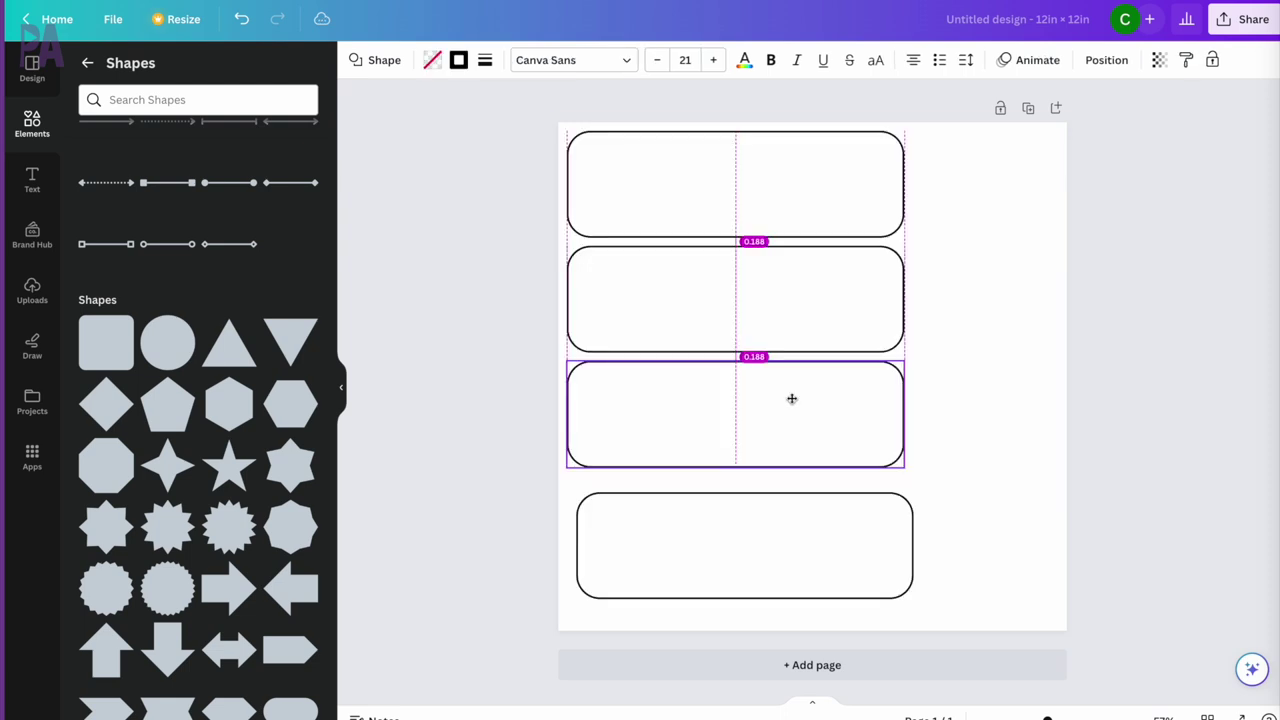
Step: Evenly space four horizontal boxes and stand one box upright at the page's right side
left_click_drag(803, 508, 791, 491)
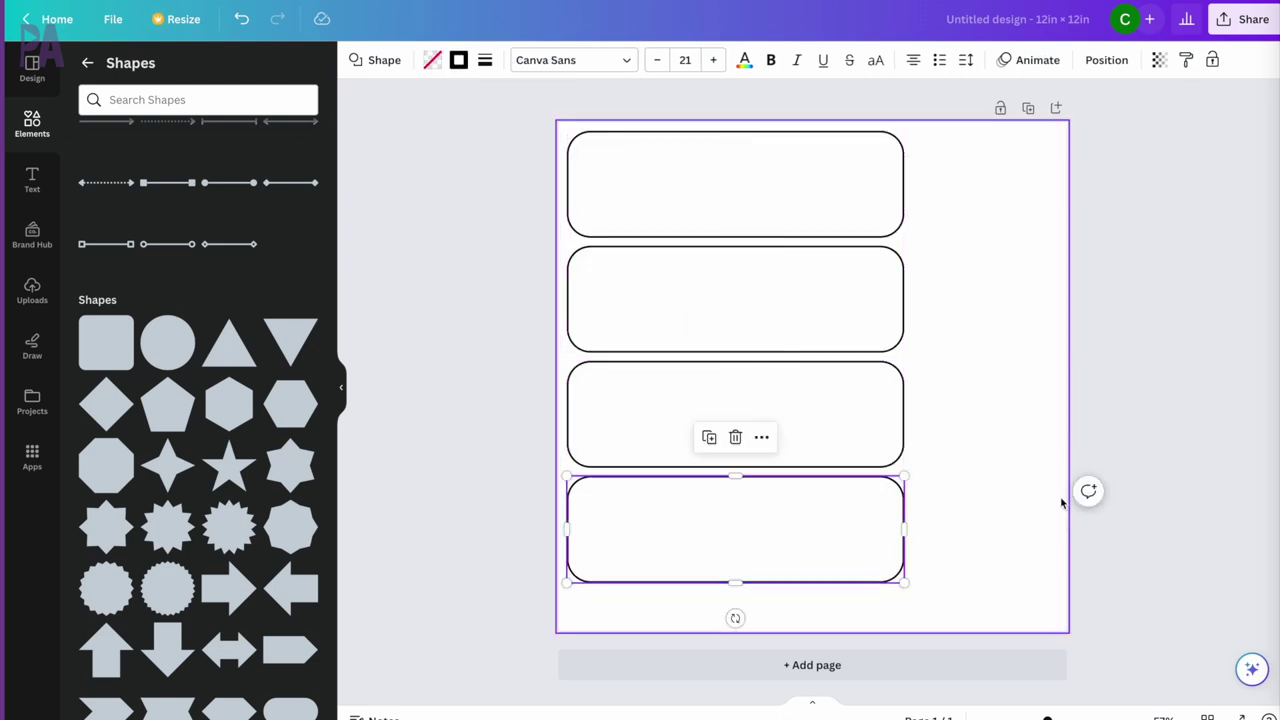
left_click_drag(735, 618, 846, 531)
left_click_drag(740, 558, 983, 331)
left_click_drag(847, 532, 847, 557)
left_click_drag(826, 414, 826, 427)
left_click_drag(826, 297, 826, 304)
Step: Select the top box and search the shapes for rectangles
left_click(666, 156)
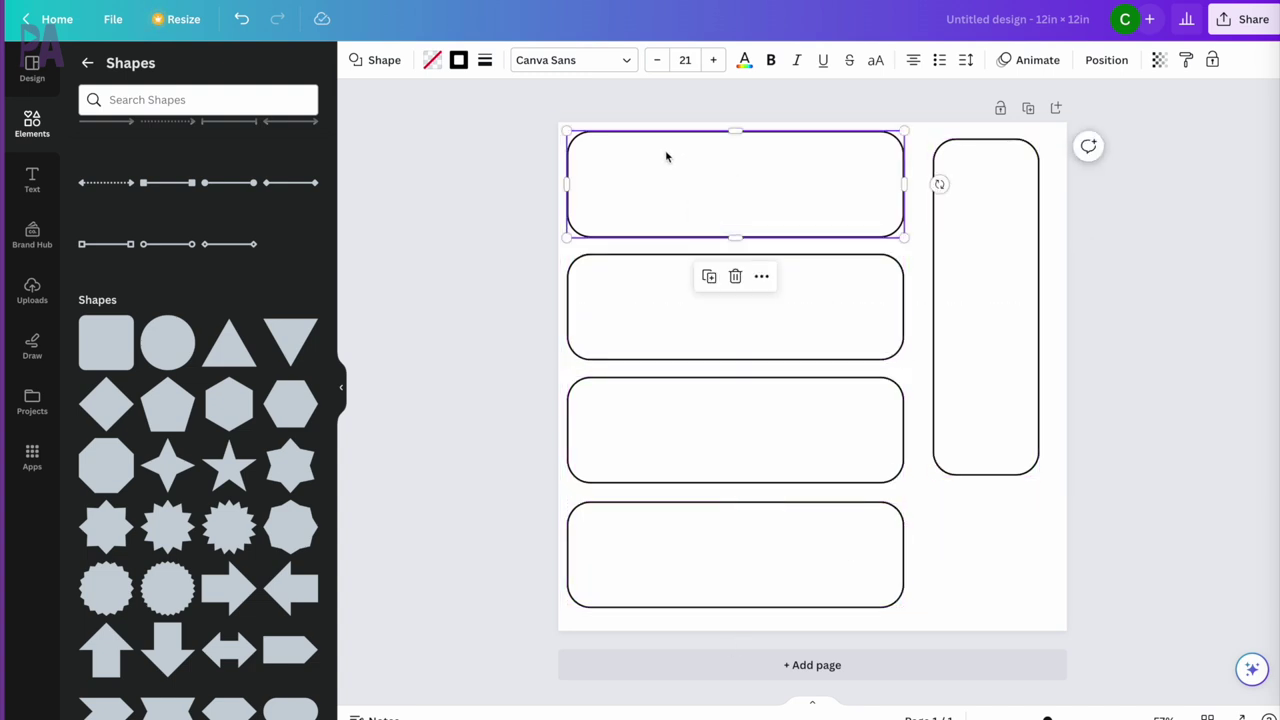
scroll(212, 308, "up", 2)
scroll(212, 308, "down", 5)
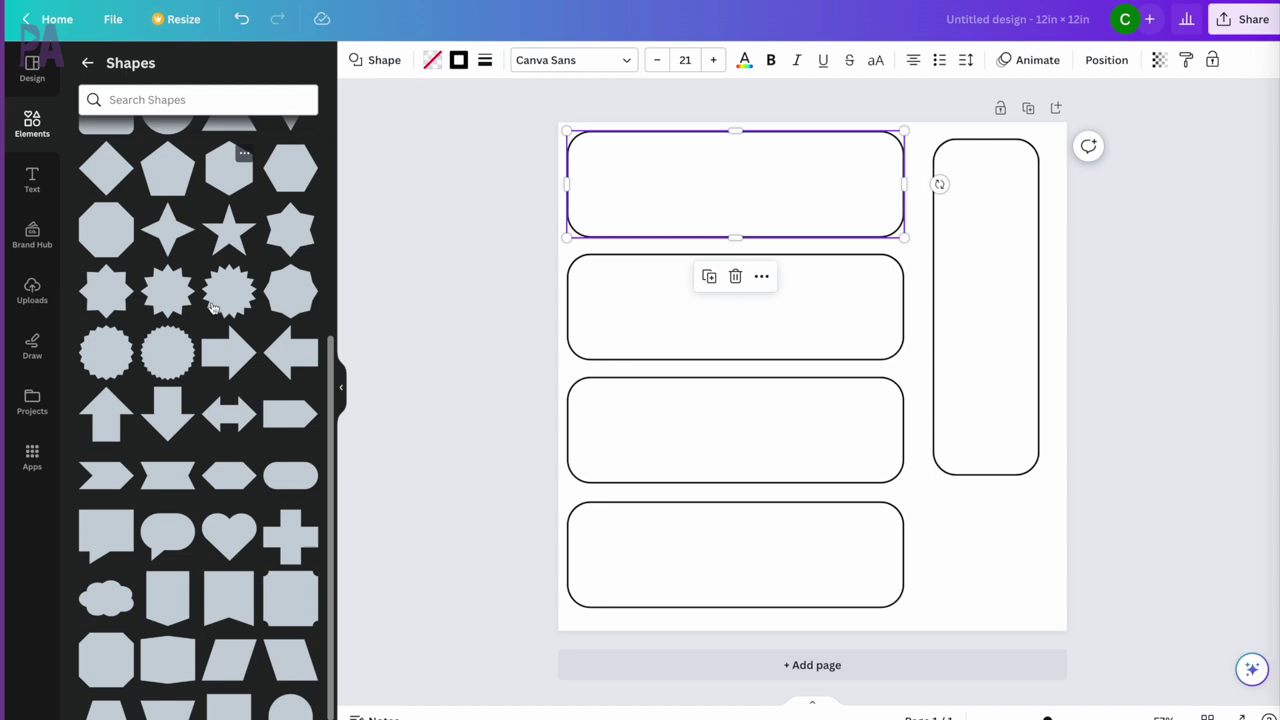
scroll(212, 308, "up", 5)
scroll(194, 352, "down", 5)
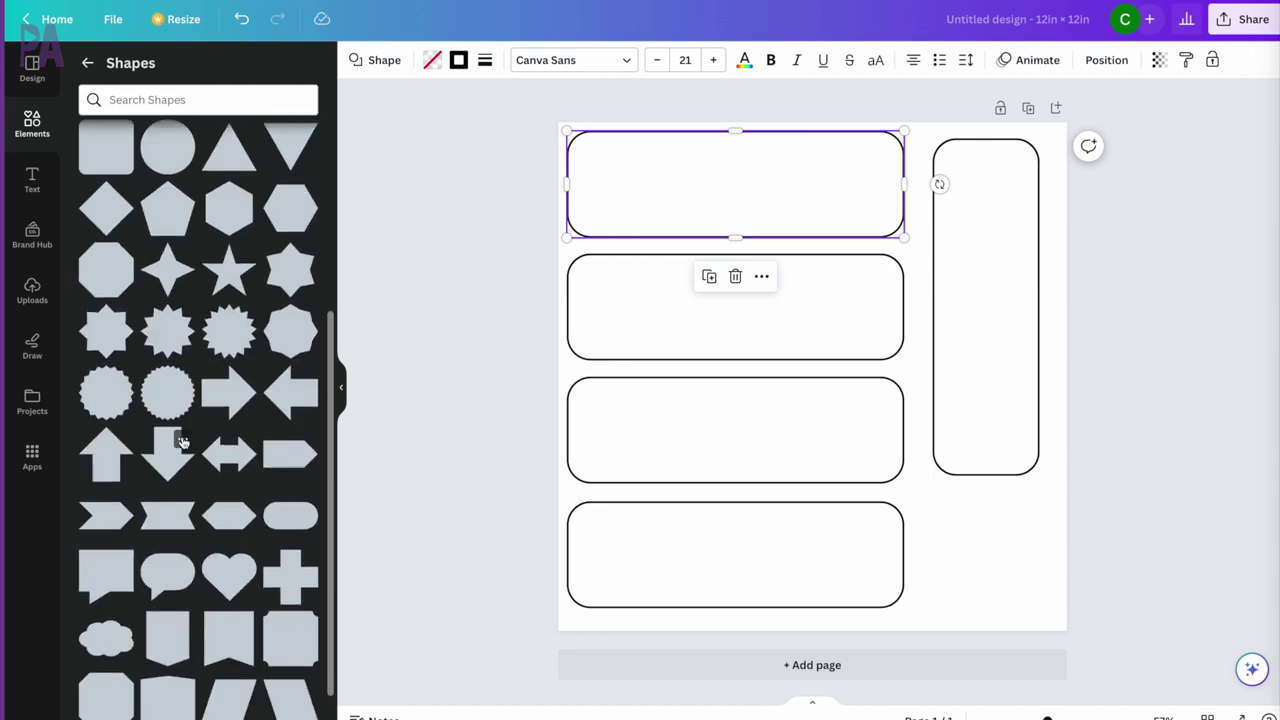
scroll(183, 441, "up", 5)
left_click(180, 99)
type("rec")
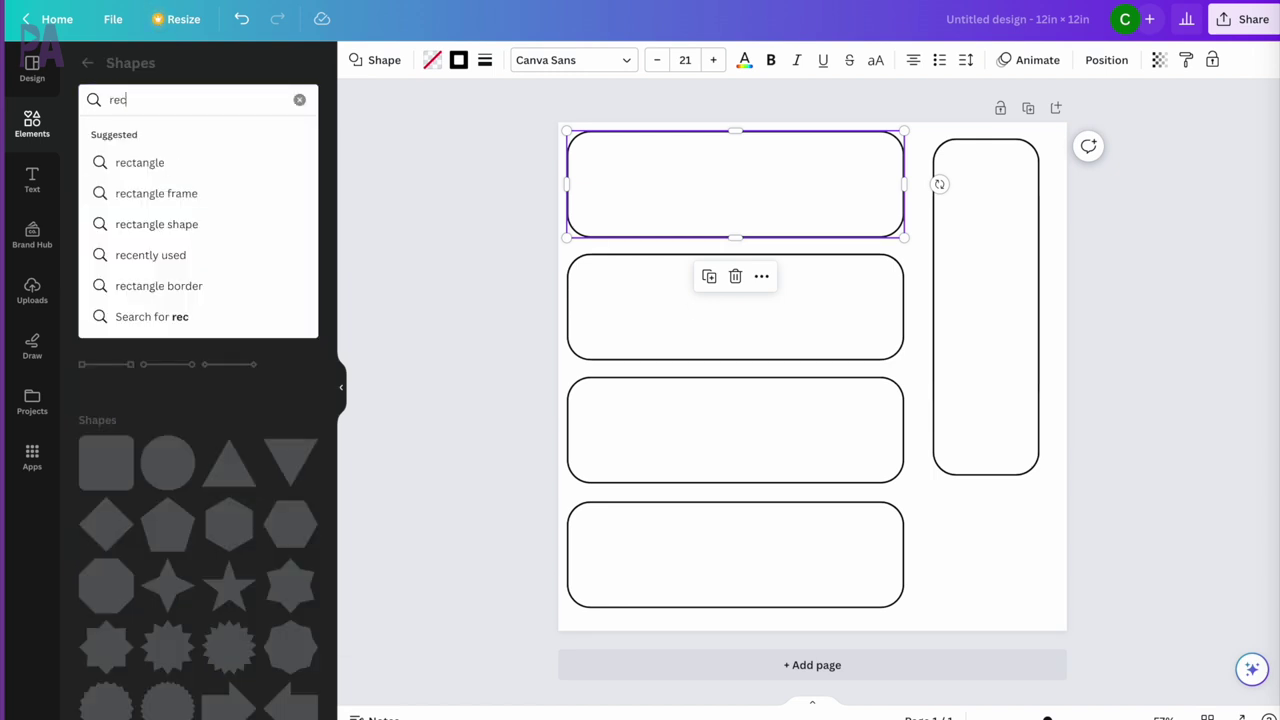
type("ta")
key("BackSpace")
type("ta")
left_click(192, 163)
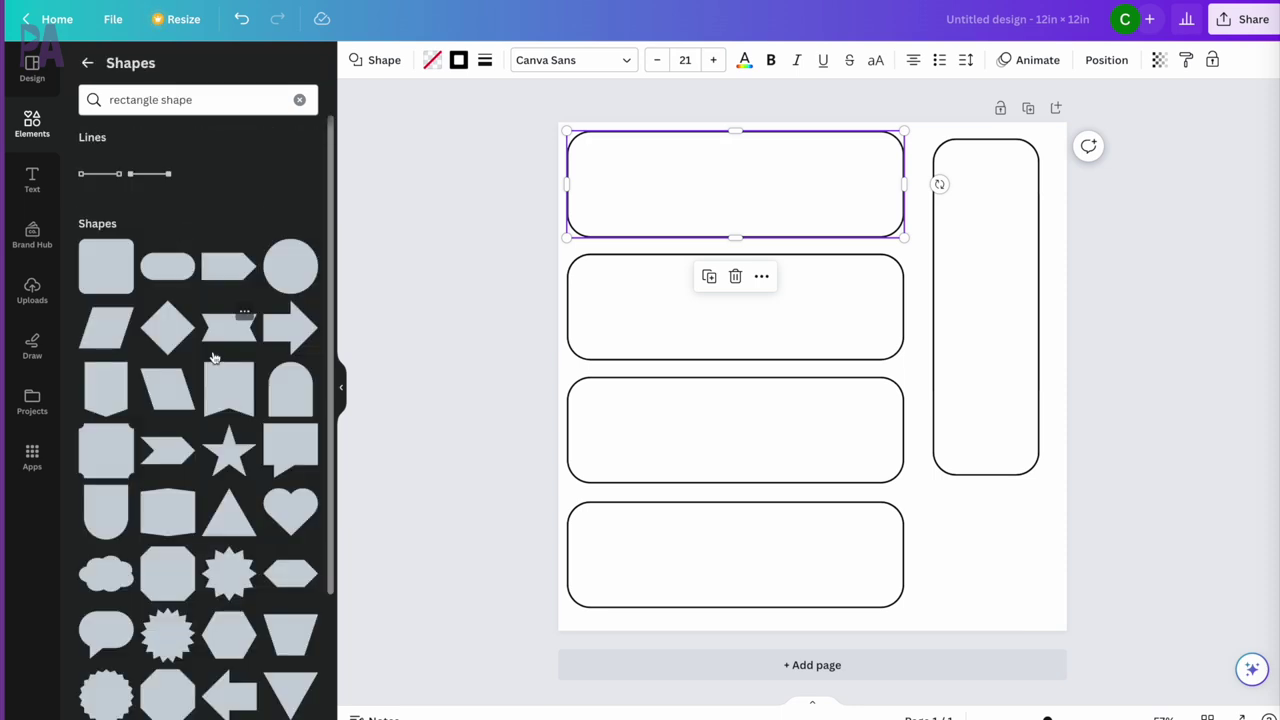
Step: Add a rounded rectangle and resize it into a thin bar across the top box
scroll(213, 357, "down", 3)
scroll(213, 357, "up", 3)
left_click(109, 261)
left_click_drag(794, 354, 640, 194)
left_click_drag(658, 289, 663, 177)
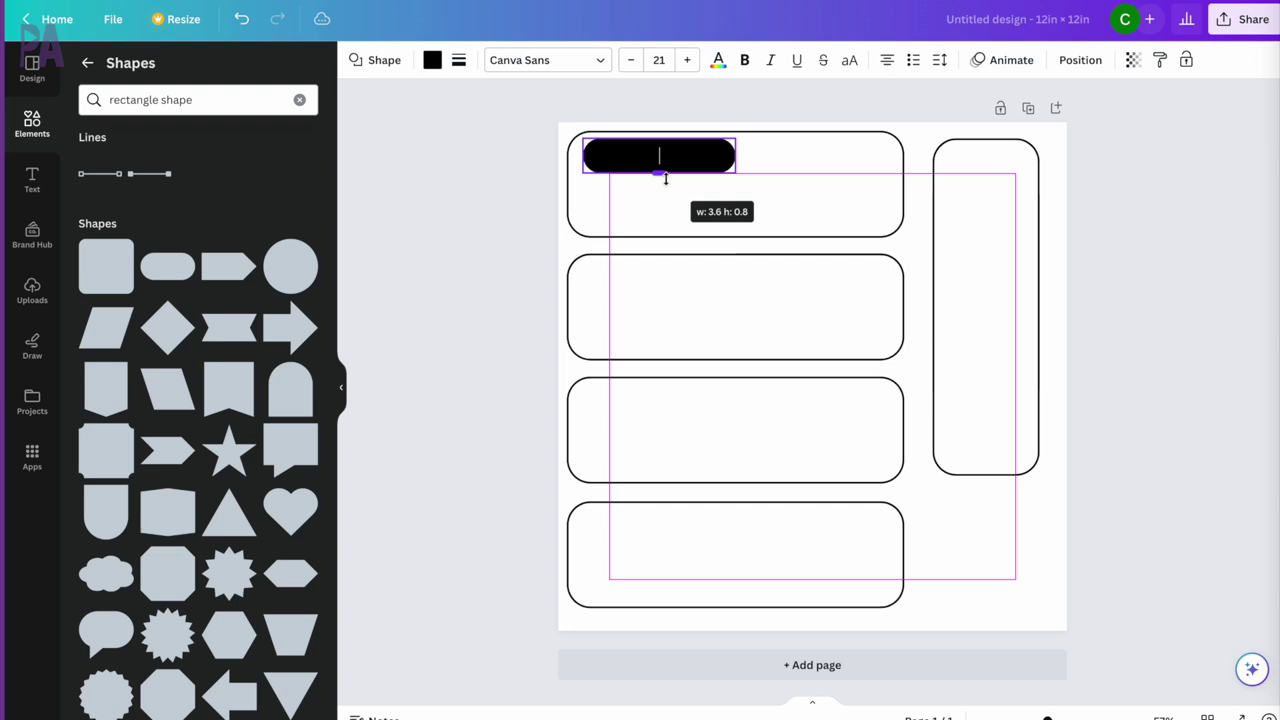
left_click_drag(734, 155, 885, 152)
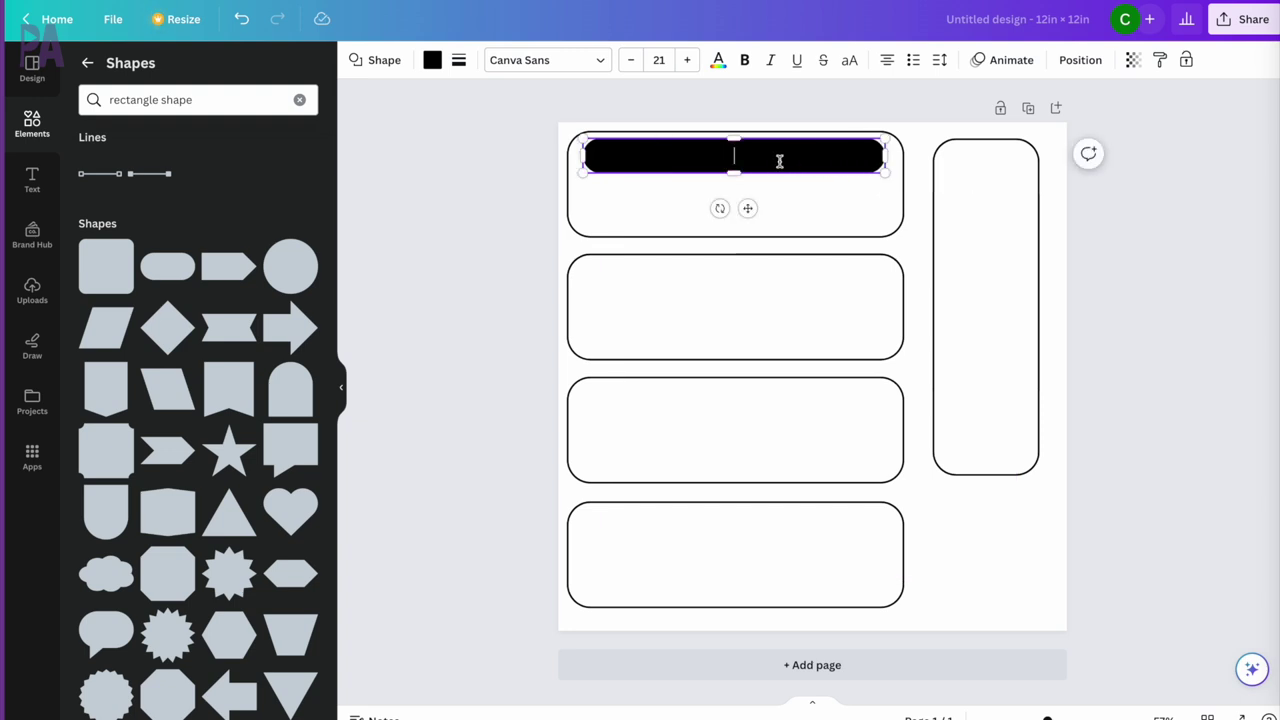